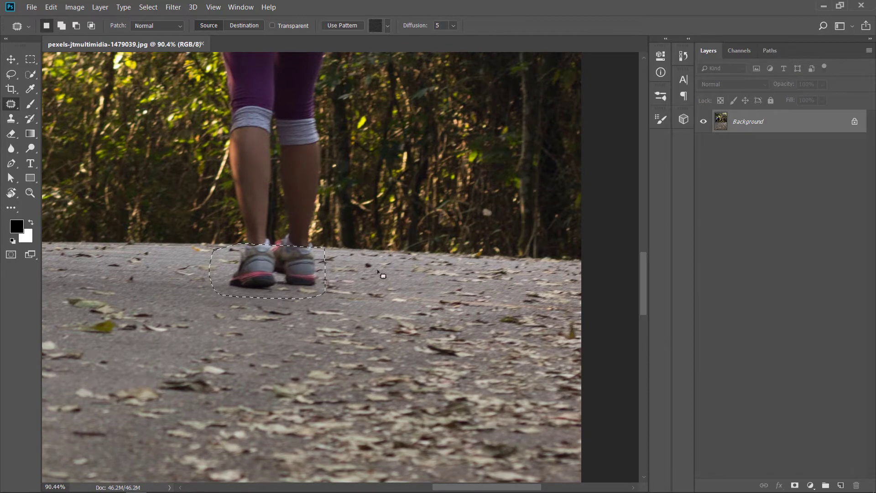
- Clear the selection around the shoes and duplicate the Background layer, checking the copy by toggling its visibility
left_click(405, 273)
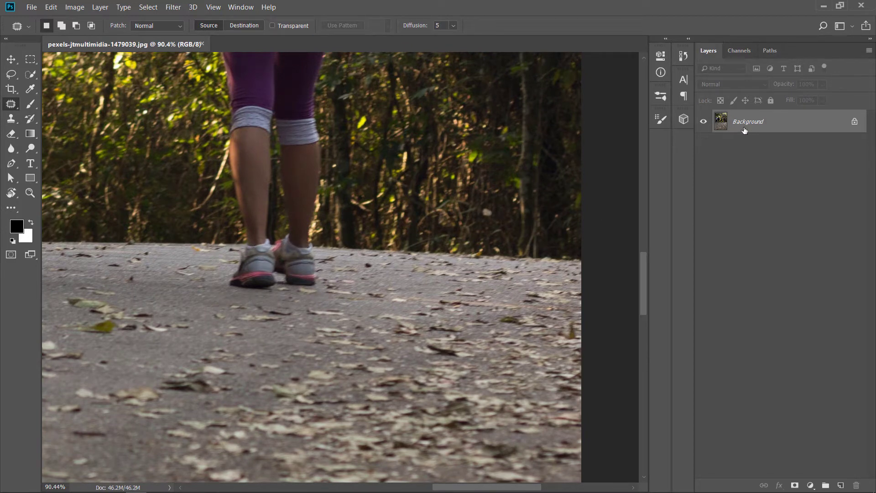
key("ctrl+j")
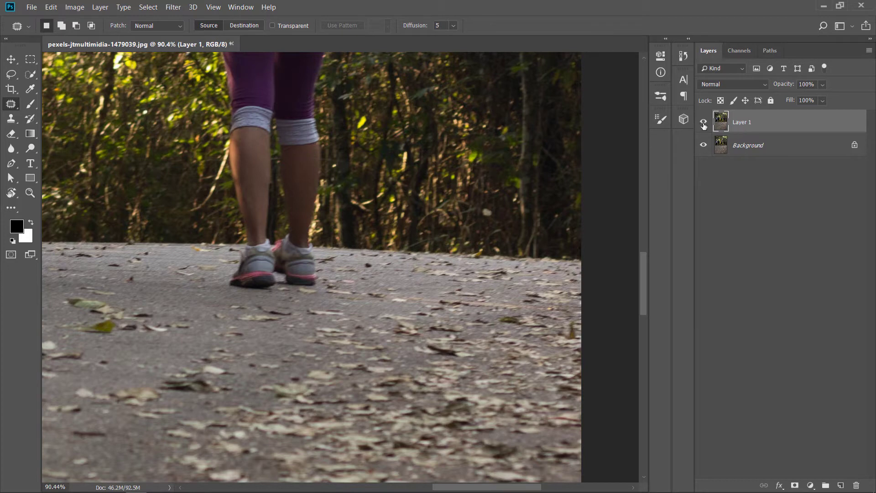
left_click(703, 123)
left_click(704, 122)
- Patch out the shoes of the woman in purple leggings, sampling the clean road surface just to their right
scroll(266, 249, "up", 2)
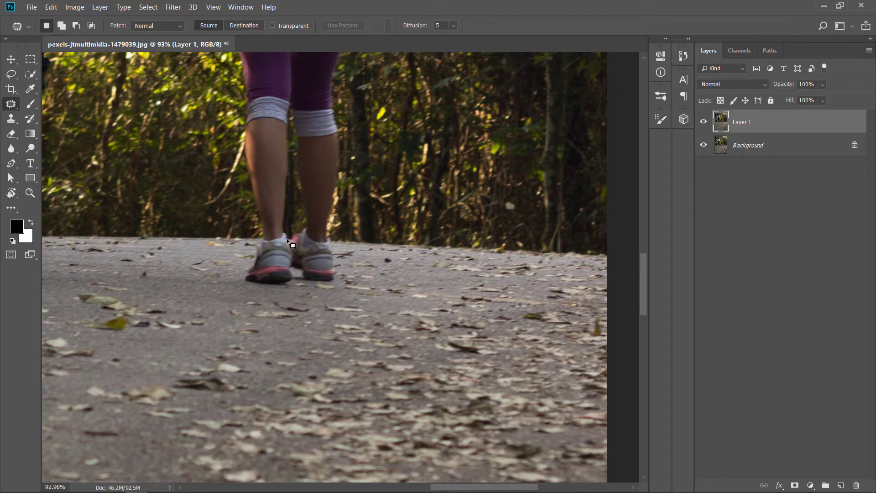
mouse_move(252, 241)
left_mouse_down()
mouse_move(337, 243)
mouse_move(338, 274)
mouse_move(309, 292)
mouse_move(240, 291)
mouse_move(240, 249)
mouse_move(253, 241)
left_mouse_up()
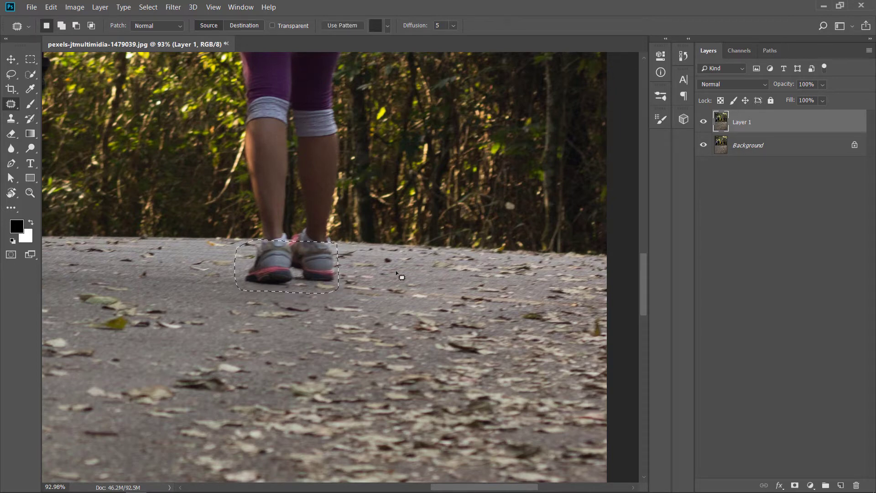
scroll(383, 231, "down", 2)
scroll(384, 231, "down", 1)
left_click_drag(326, 256, 416, 261)
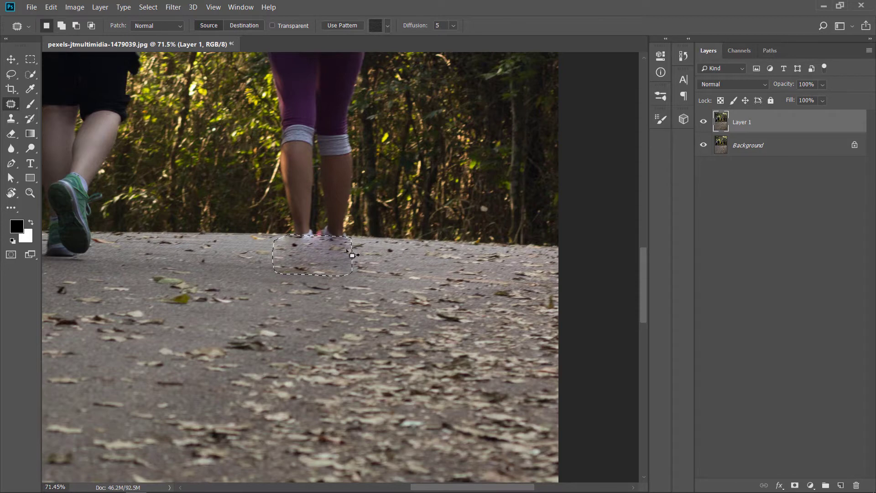
- Keep the Patch mode at Normal and deselect the patched road area
scroll(353, 256, "up", 3)
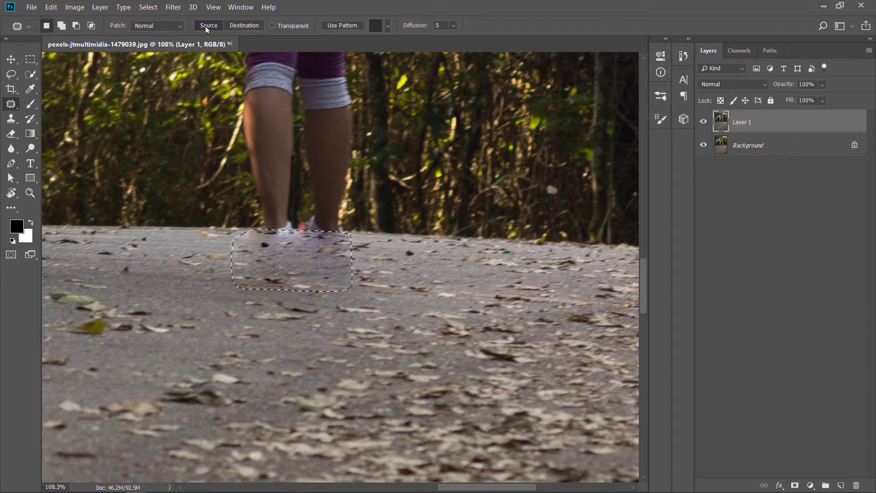
left_click(171, 28)
left_click(168, 29)
left_click(171, 28)
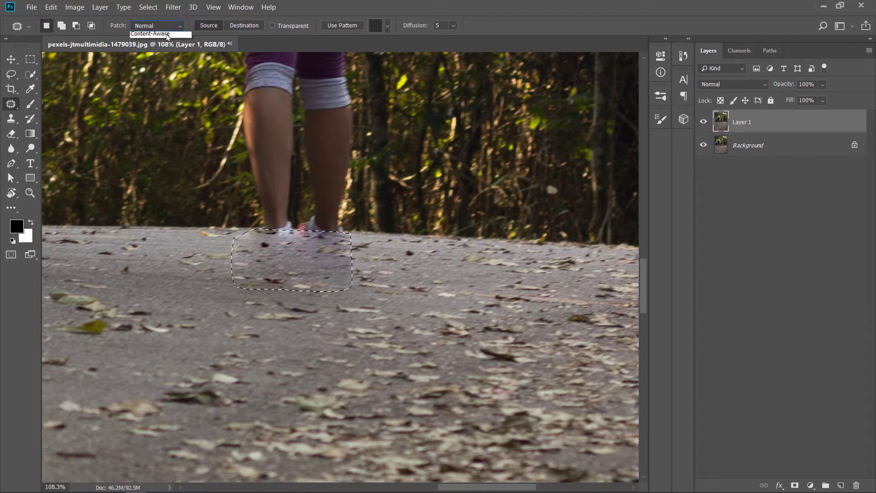
left_click(193, 32)
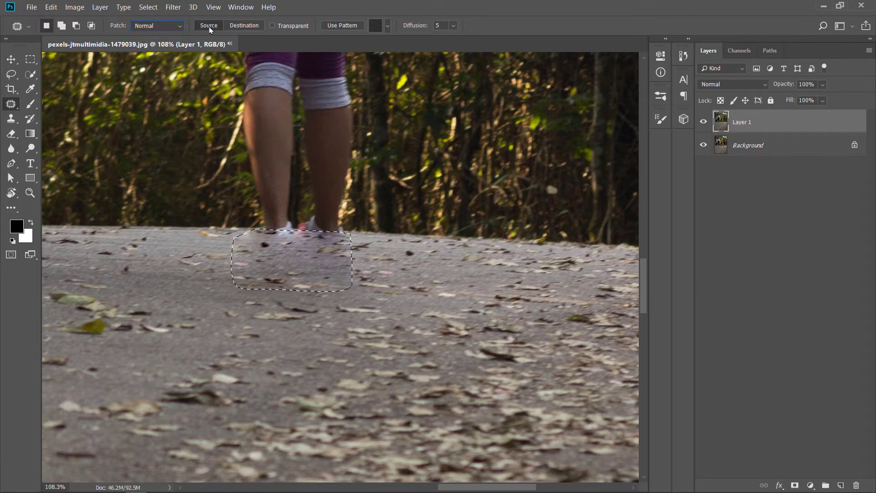
scroll(374, 238, "down", 2)
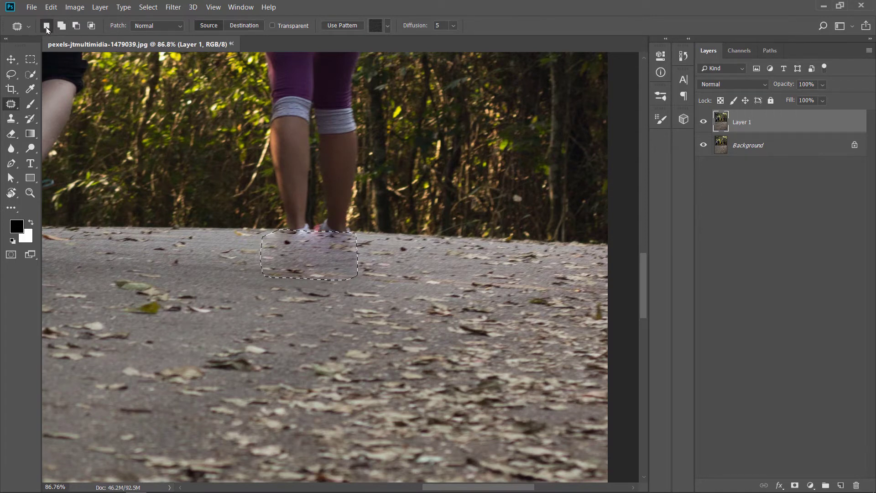
scroll(313, 258, "up", 3)
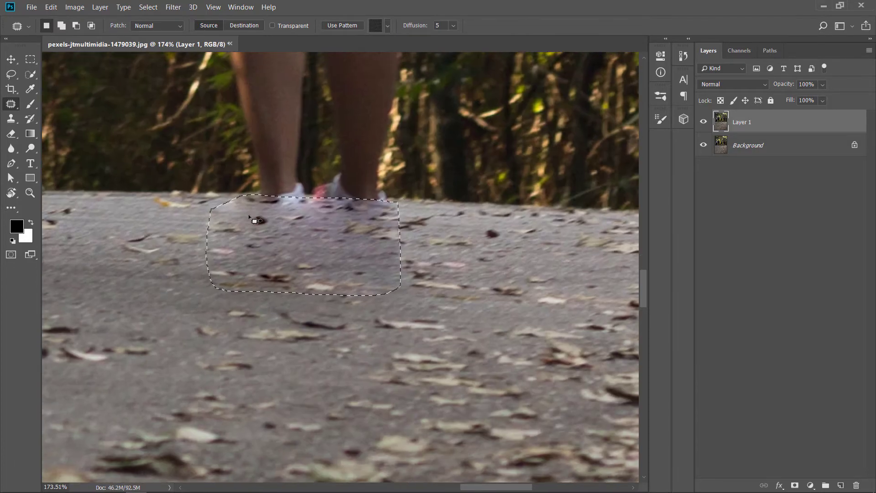
scroll(359, 215, "down", 2)
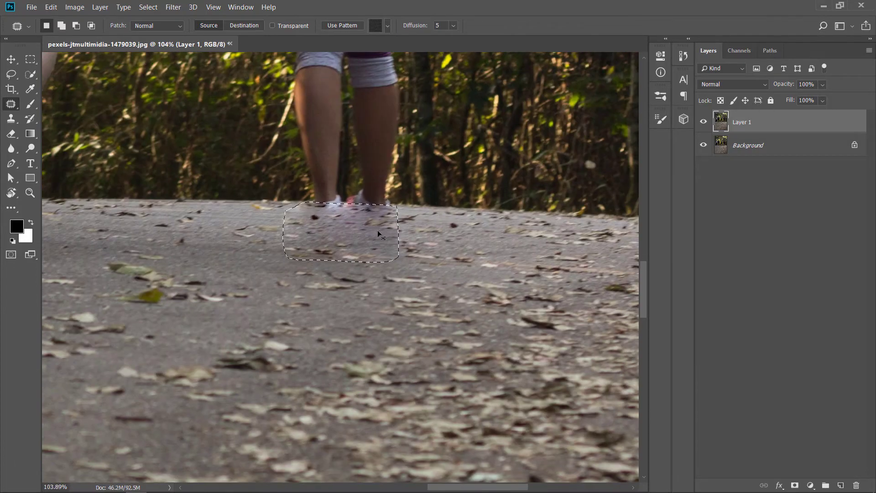
key("ctrl+d")
- Draw a loose Lasso selection around the woman with the black backpack, from her raised arms down to the road edge
scroll(377, 229, "down", 3)
left_click_drag(402, 244, 362, 285)
scroll(362, 284, "up", 2)
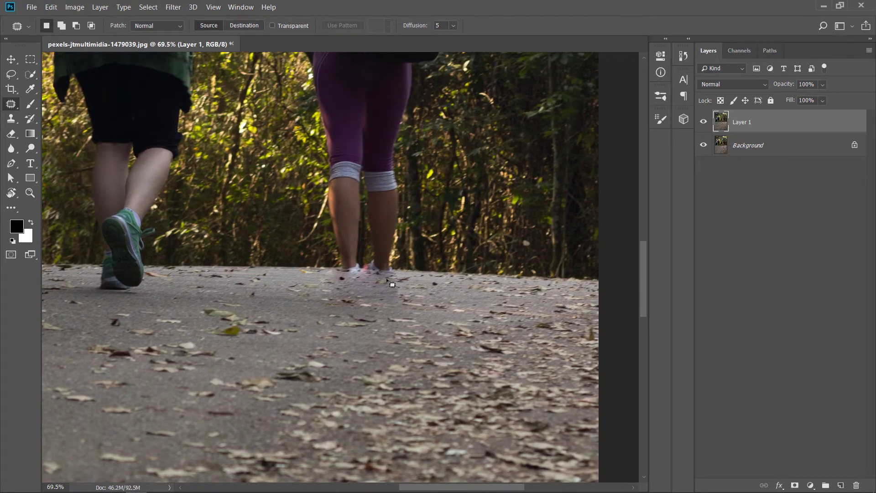
scroll(397, 292, "down", 2)
left_click_drag(392, 259, 392, 303)
scroll(383, 258, "down", 1)
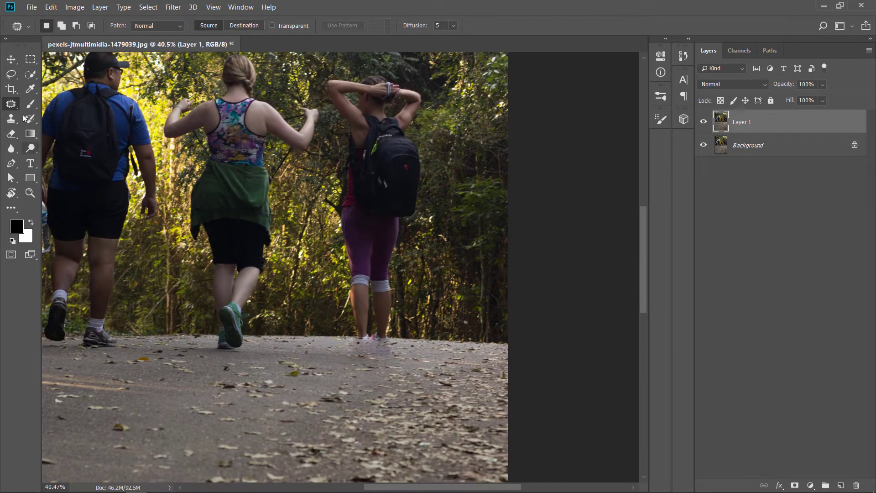
left_click(12, 78)
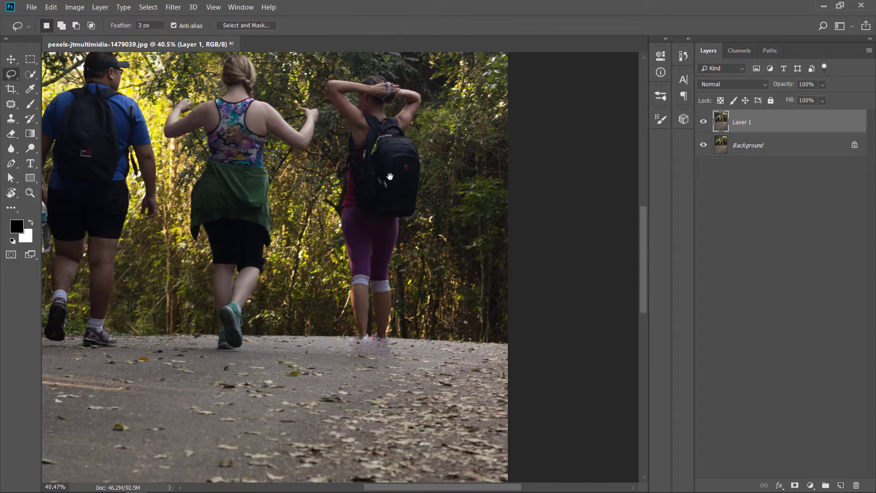
scroll(389, 176, "up", 3)
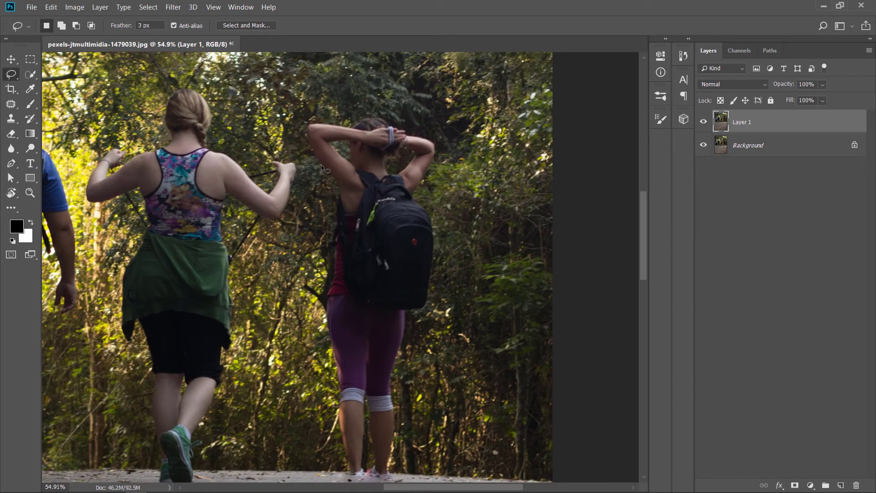
mouse_move(301, 127)
left_mouse_down()
mouse_move(385, 115)
mouse_move(438, 149)
mouse_move(417, 197)
mouse_move(431, 215)
mouse_move(436, 261)
mouse_move(431, 308)
mouse_move(413, 317)
mouse_move(400, 462)
left_mouse_up()
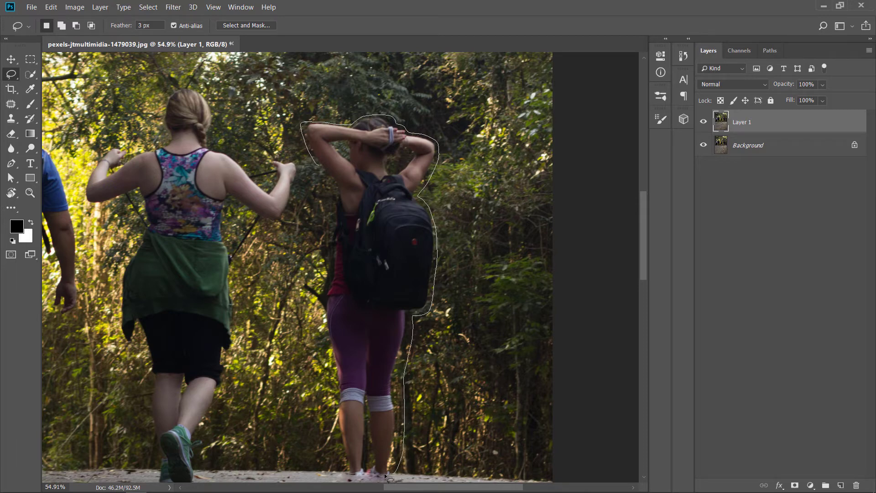
mouse_move(360, 476)
left_mouse_down()
mouse_move(341, 454)
mouse_move(320, 325)
mouse_move(338, 197)
mouse_move(302, 125)
left_mouse_up()
- Fill the selected woman with Content-Aware contents, Color Adaptation on, Normal mode and 100% opacity, and deselect
scroll(509, 213, "down", 4)
scroll(509, 213, "up", 3)
scroll(509, 213, "down", 2)
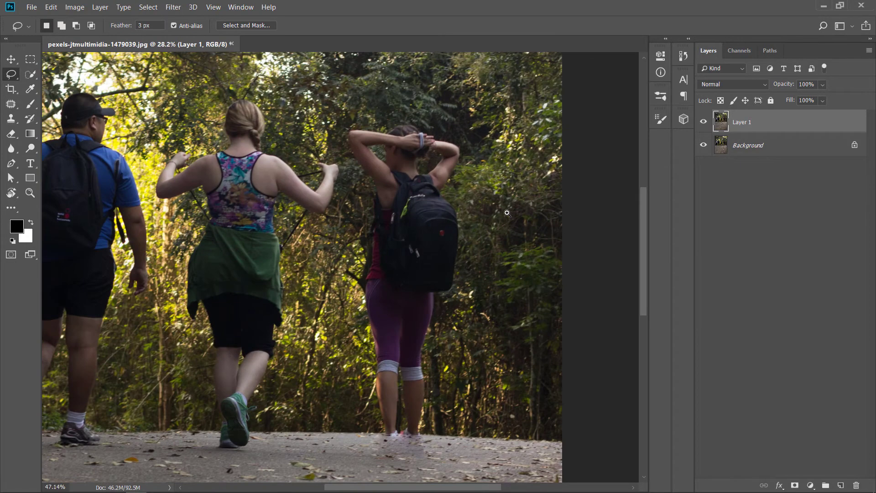
scroll(483, 197, "down", 2)
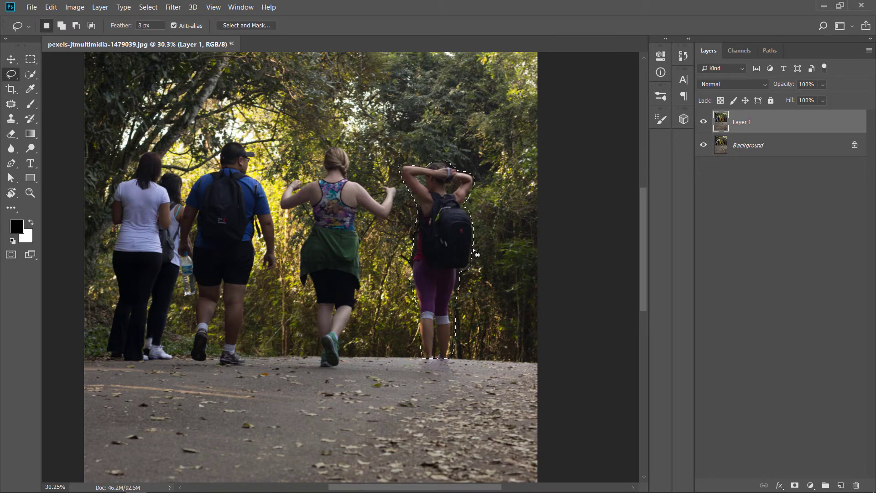
left_click(51, 7)
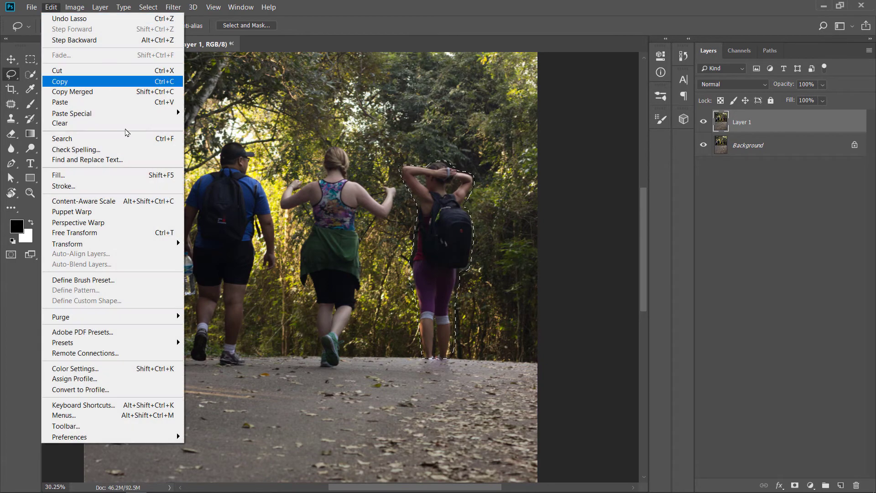
left_click(148, 178)
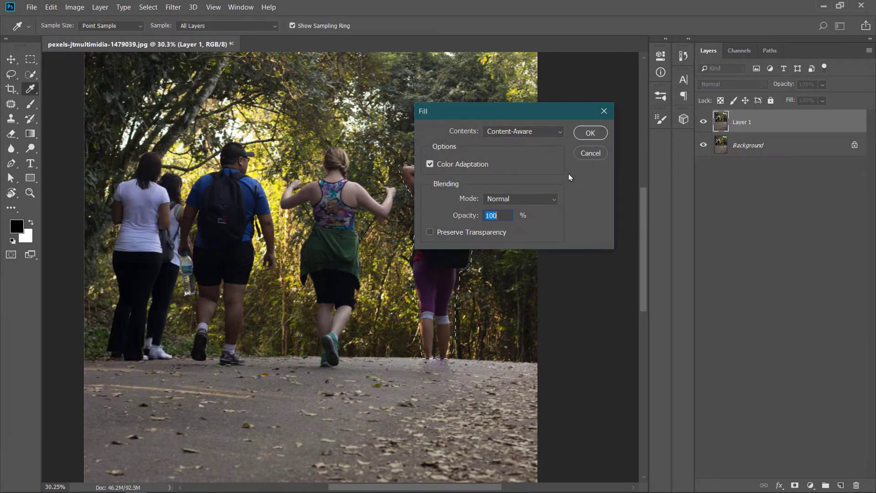
left_click_drag(556, 116, 562, 122)
left_click(551, 137)
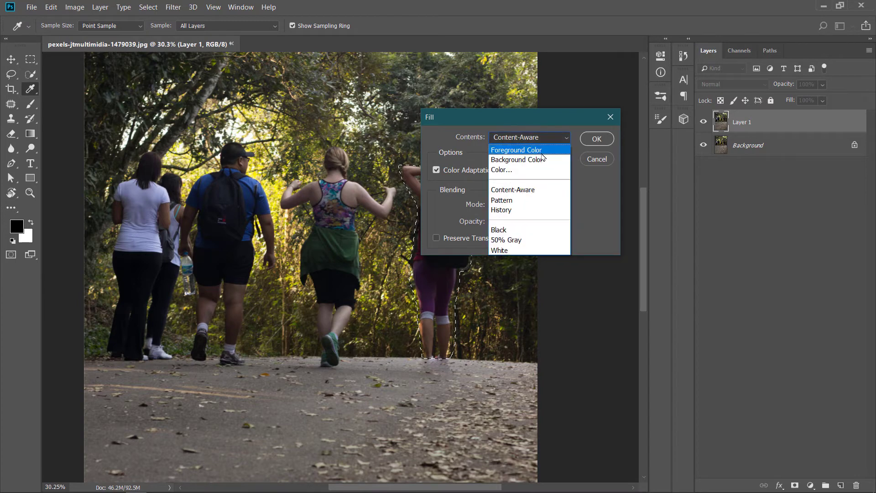
left_click(513, 190)
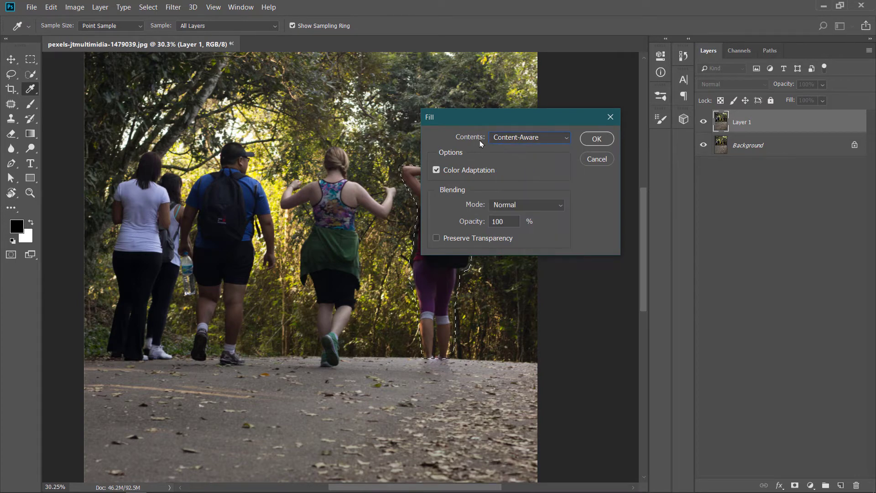
left_click(437, 171)
left_click(596, 142)
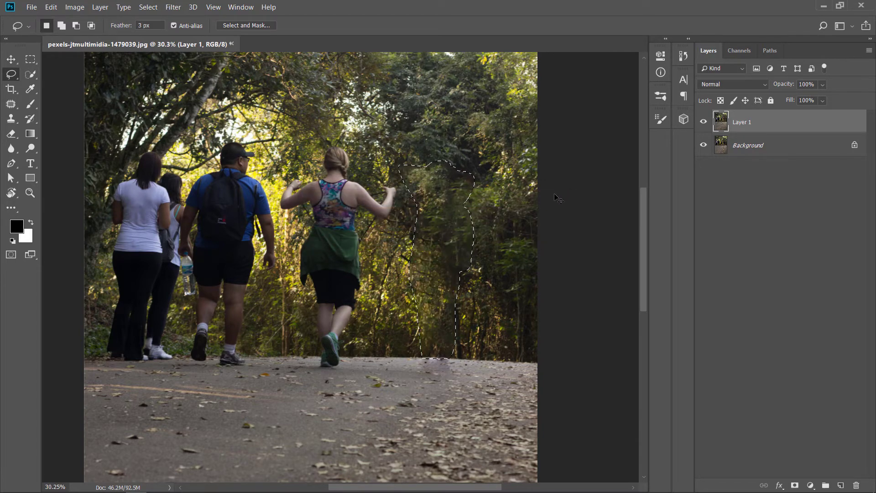
key("ctrl+d")
- Inspect the filled forest background and the road edge where the woman stood, both overall and up close
scroll(530, 238, "down", 2)
scroll(526, 243, "up", 4)
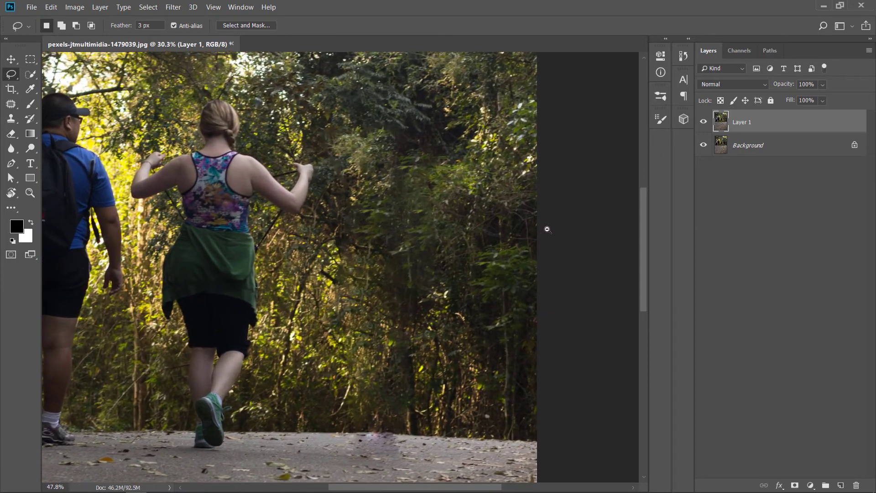
scroll(547, 229, "down", 4)
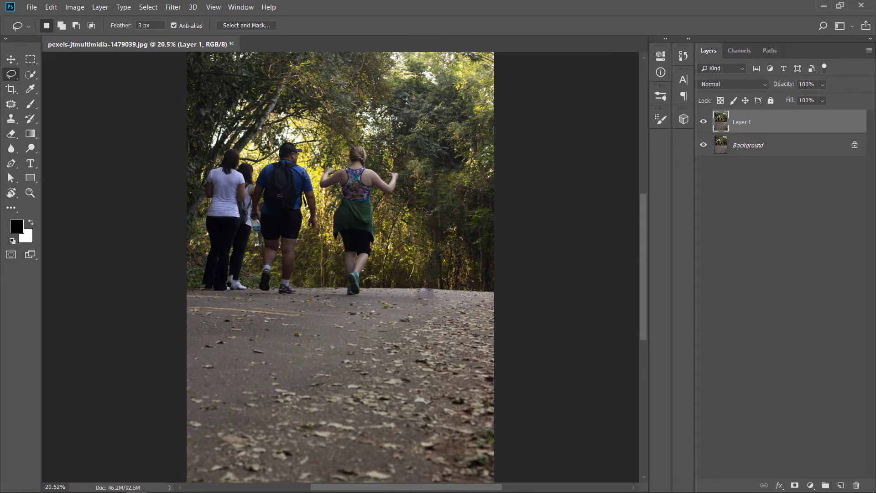
scroll(459, 207, "up", 2)
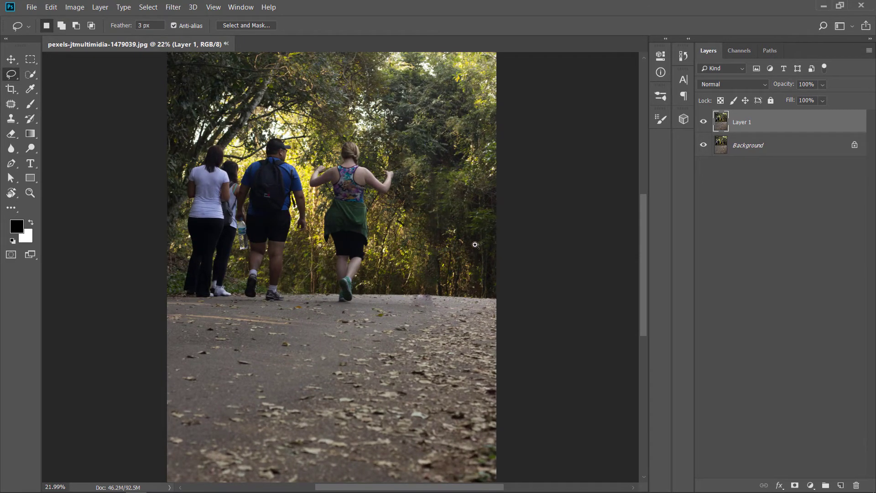
scroll(463, 255, "down", 2)
scroll(465, 254, "up", 2)
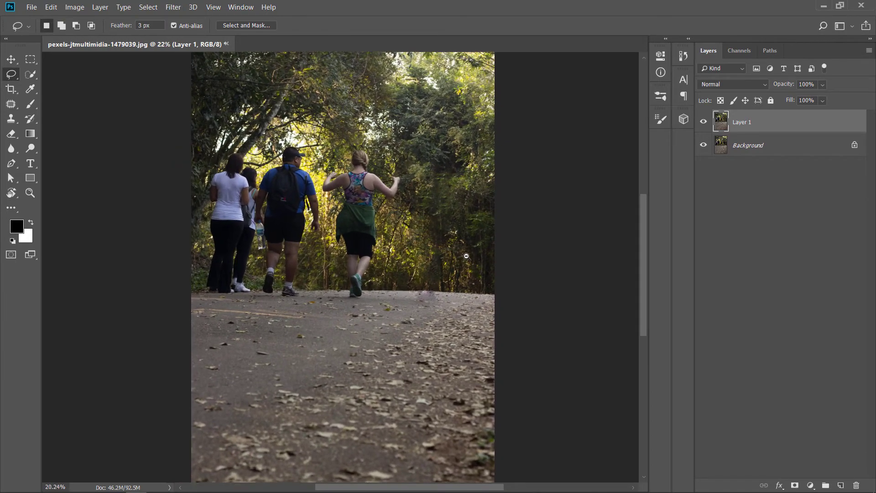
scroll(469, 255, "up", 6)
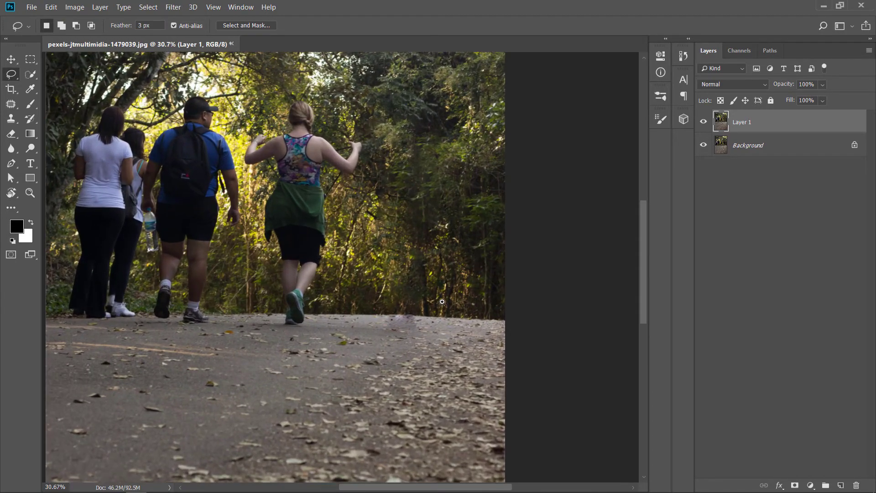
scroll(381, 324, "up", 2)
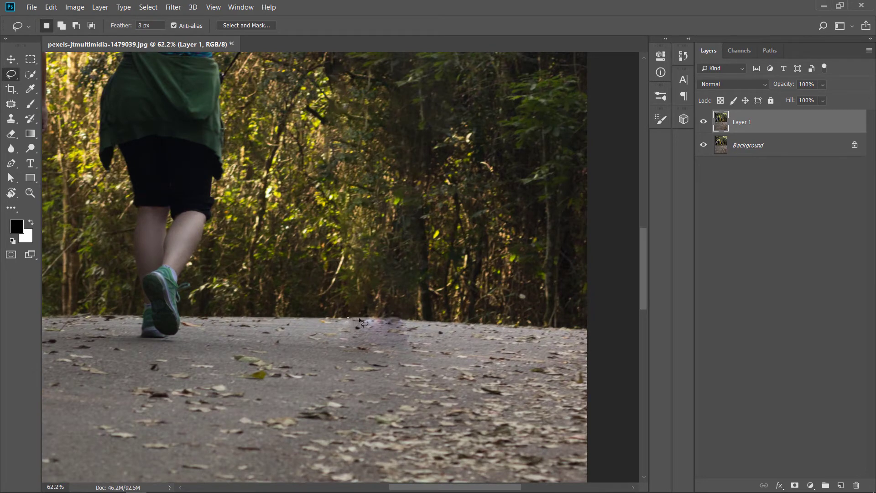
- Lasso the purple smudge on the road edge where the woman's shoes were
left_click_drag(389, 320, 409, 327)
left_click_drag(327, 332, 337, 320)
key("ctrl+d")
scroll(459, 340, "down", 1)
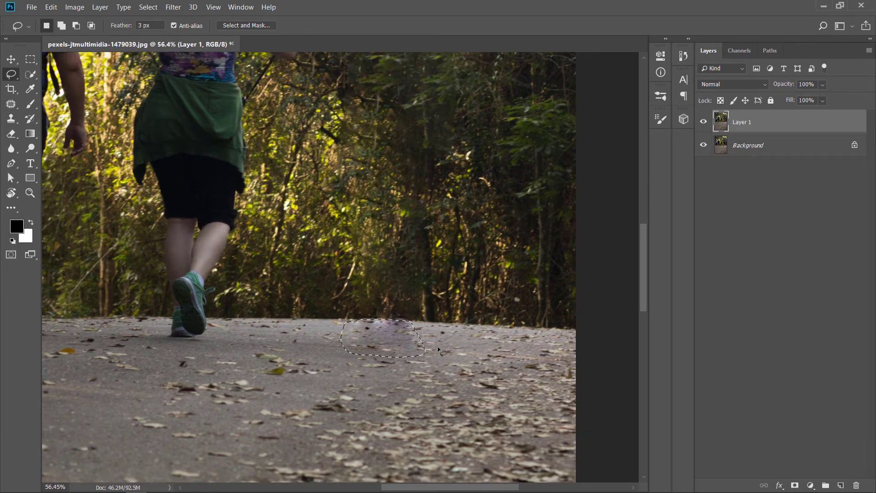
scroll(437, 347, "down", 2)
key("ctrl+shift+d")
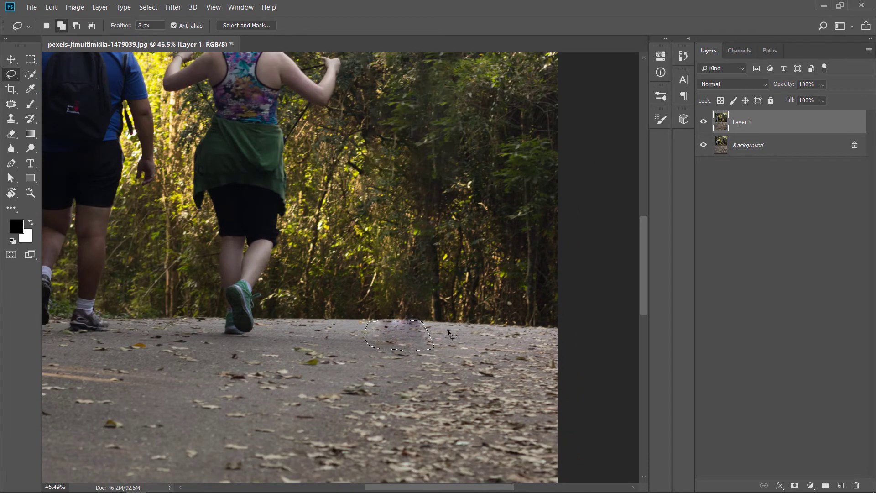
- Fill the selected smudge with Content-Aware contents at 100% opacity and deselect it
key("shift+BackSpace")
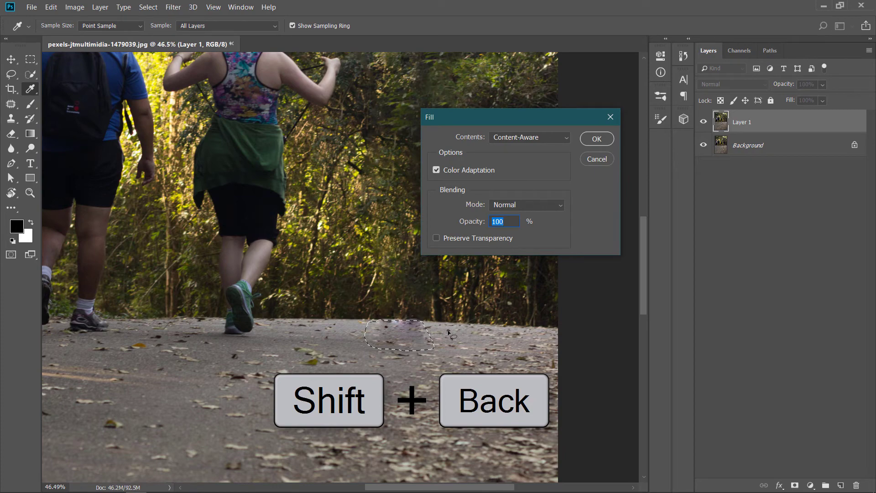
left_click(597, 138)
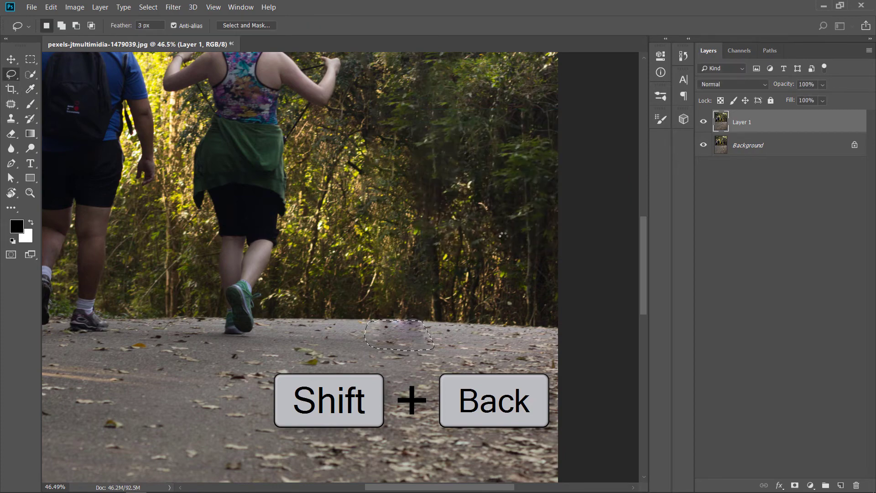
left_click(501, 248)
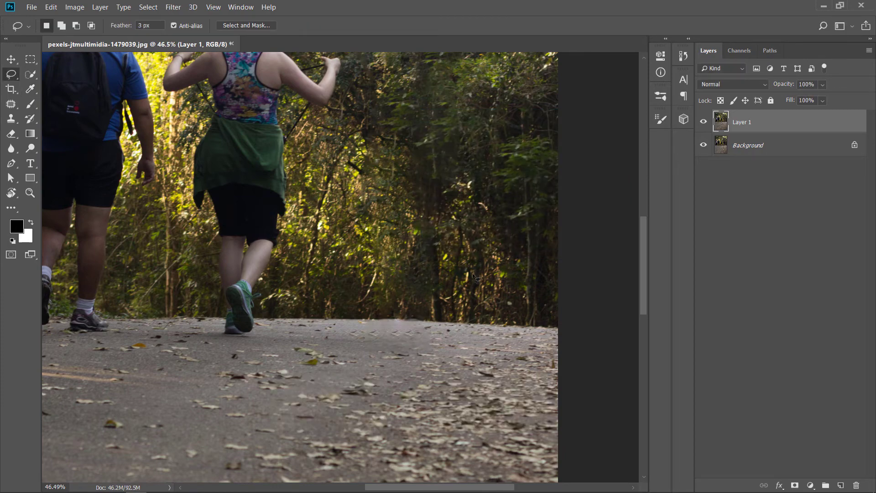
mouse_move(474, 277)
left_mouse_down()
mouse_move(504, 275)
mouse_move(475, 276)
left_mouse_up()
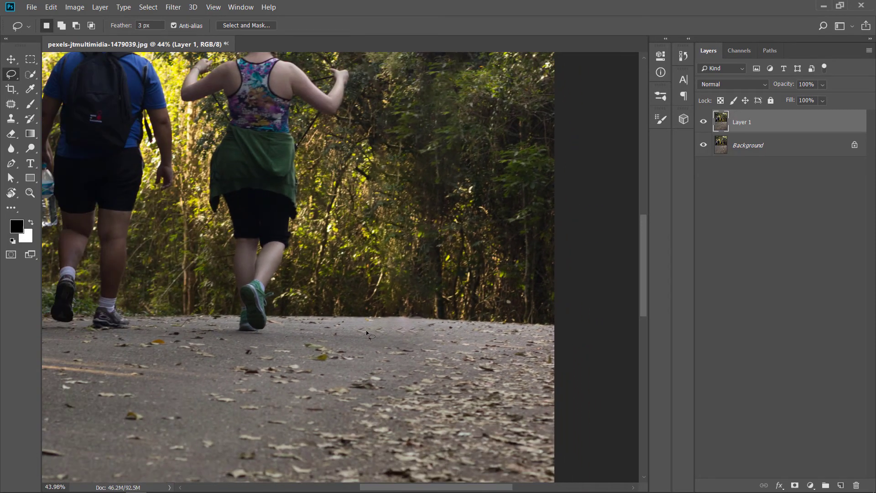
- Clone clean asphalt over the discoloured patch of road just below the forest edge with the Clone Stamp tool
left_click(11, 119)
left_click(45, 119)
left_click_drag(377, 314, 389, 315)
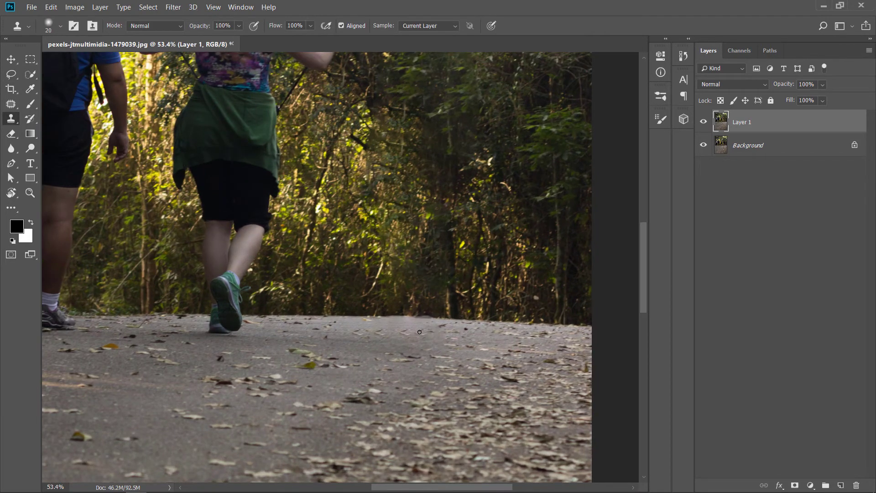
scroll(438, 334, "up", 2)
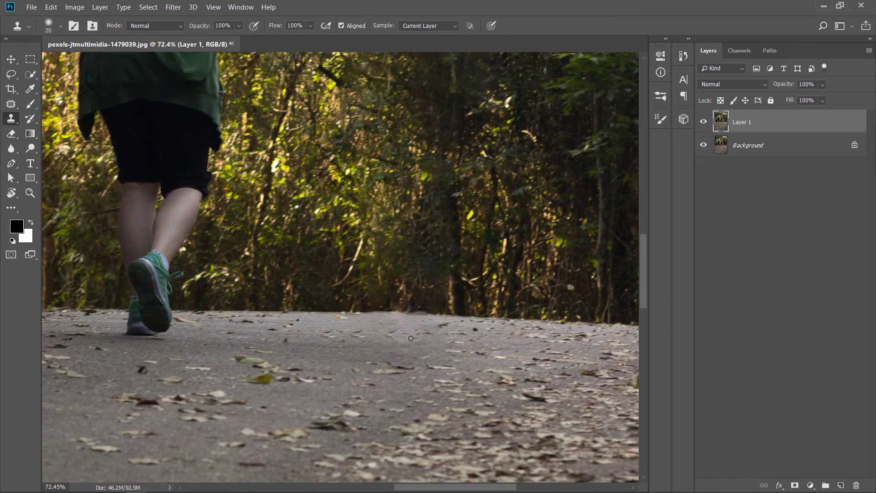
left_click_drag(388, 337, 425, 335)
scroll(459, 318, "down", 3)
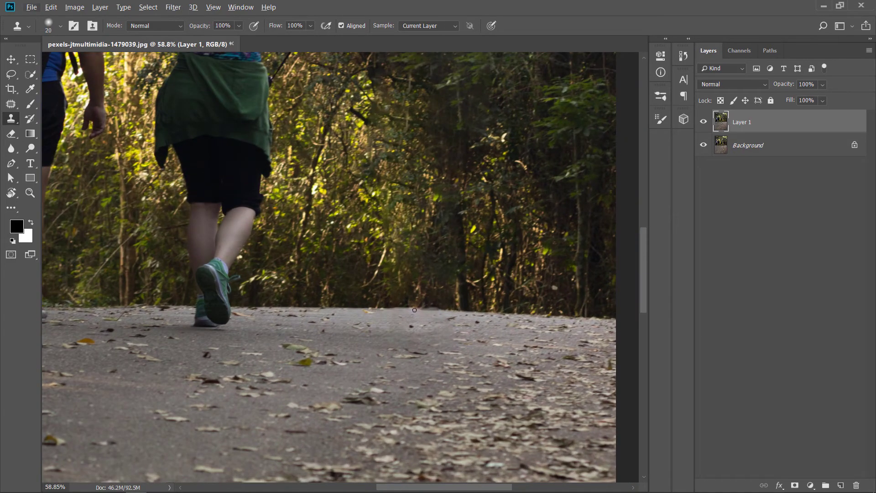
- Enlarge the Clone Stamp brush to 30 px and clone nearby texture over the remaining purple smudge along the road edge
key("bracketright")
left_click_drag(432, 312, 336, 316)
key("ctrl+z")
left_click(403, 296, "alt")
left_click_drag(412, 307, 446, 308)
scroll(502, 290, "down", 2)
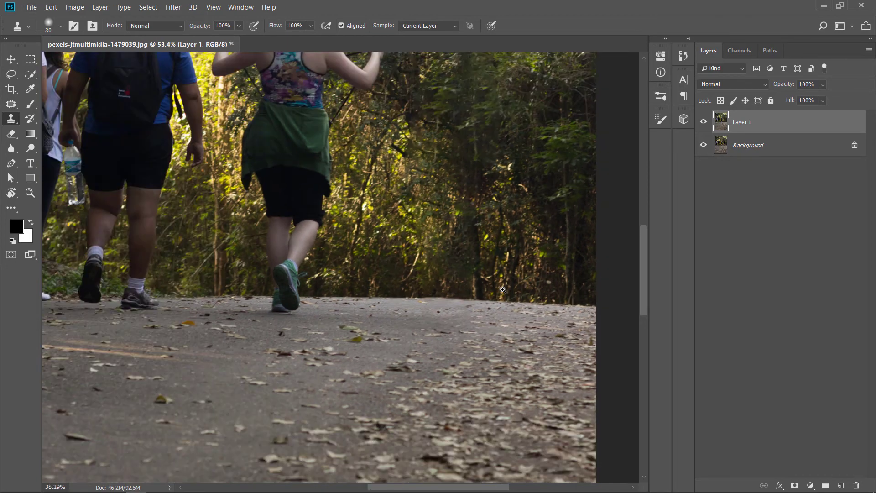
scroll(502, 290, "up", 1)
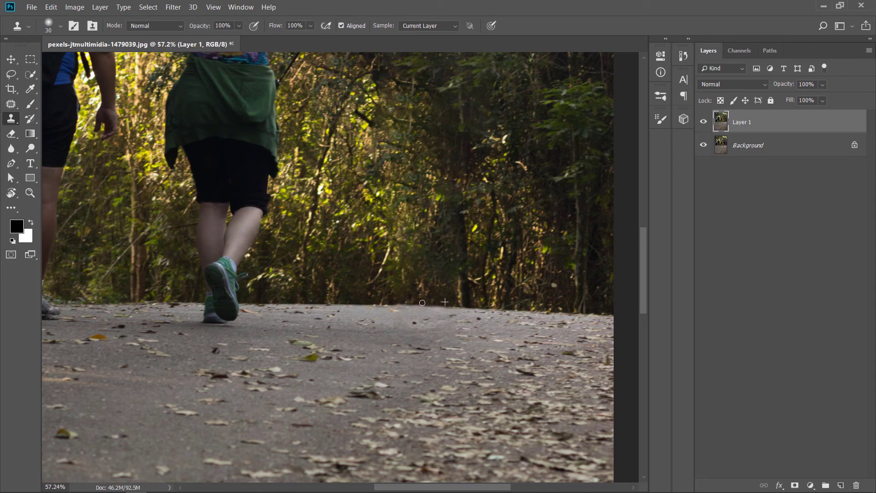
left_click_drag(422, 303, 417, 302)
- Compare the whole retouched photo with the original by toggling the visibility of Layer 1
key("ctrl+0")
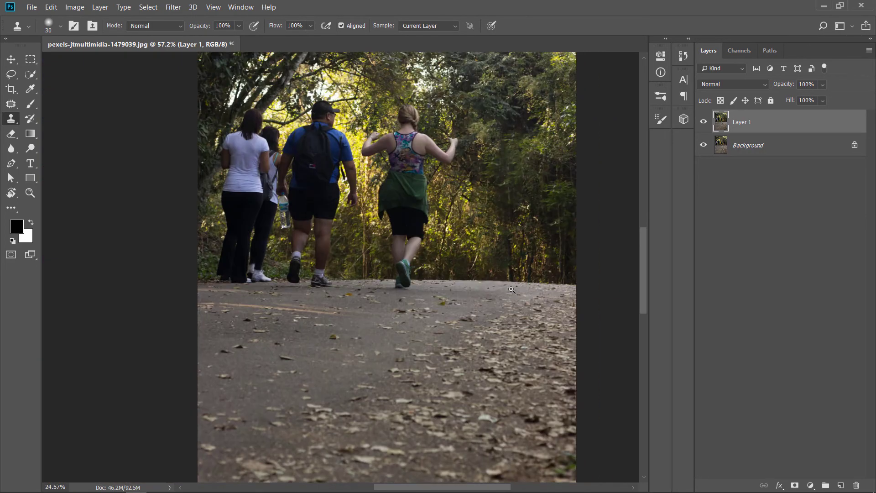
scroll(507, 288, "down", 1)
scroll(500, 233, "down", 1)
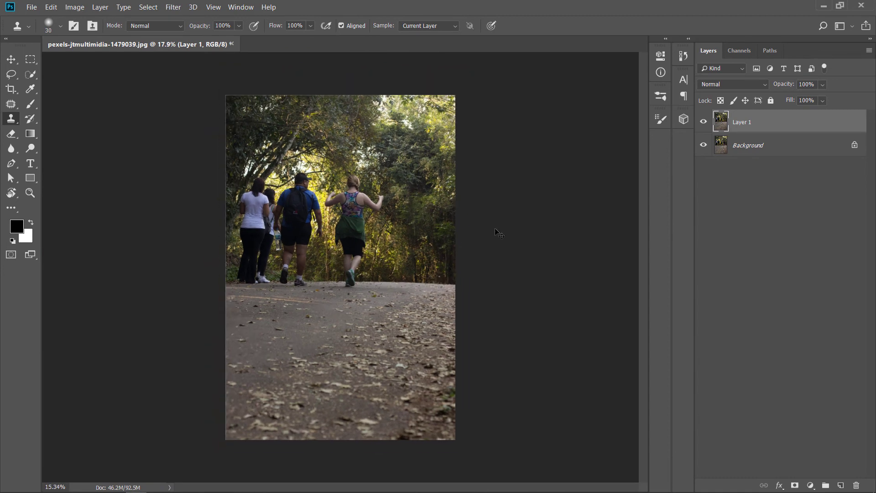
left_click(704, 122)
left_click(704, 123)
left_click(704, 123)
left_click(704, 124)
scroll(529, 200, "down", 1)
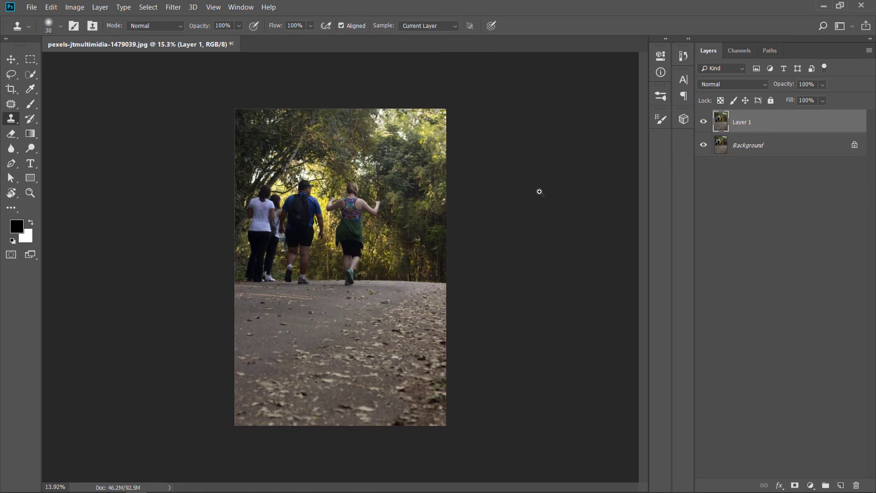
left_click(704, 124)
left_click(704, 123)
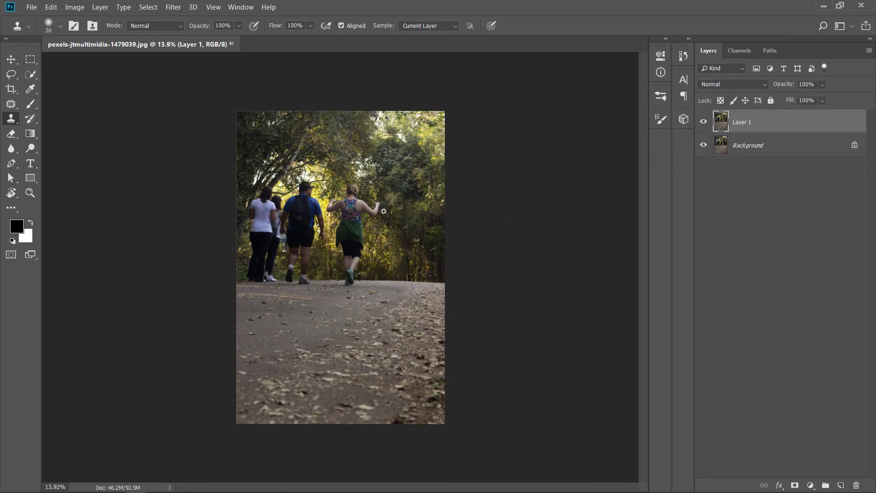
scroll(387, 211, "up", 3)
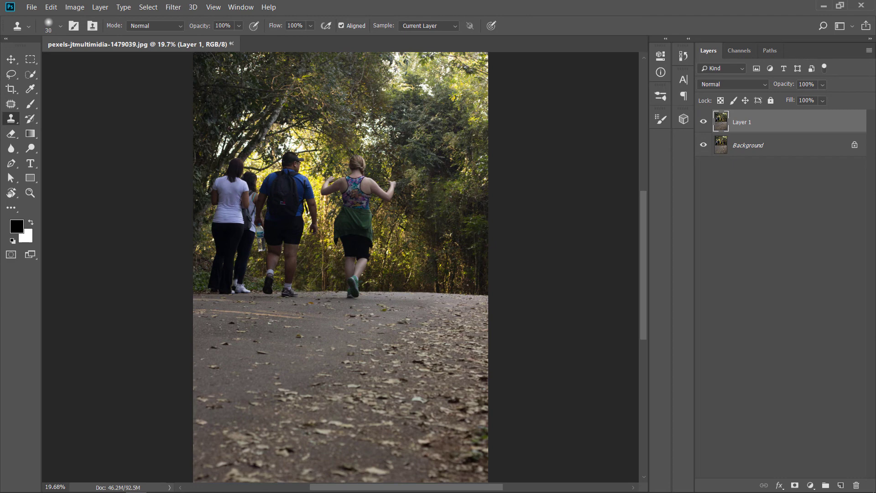
scroll(451, 223, "down", 2)
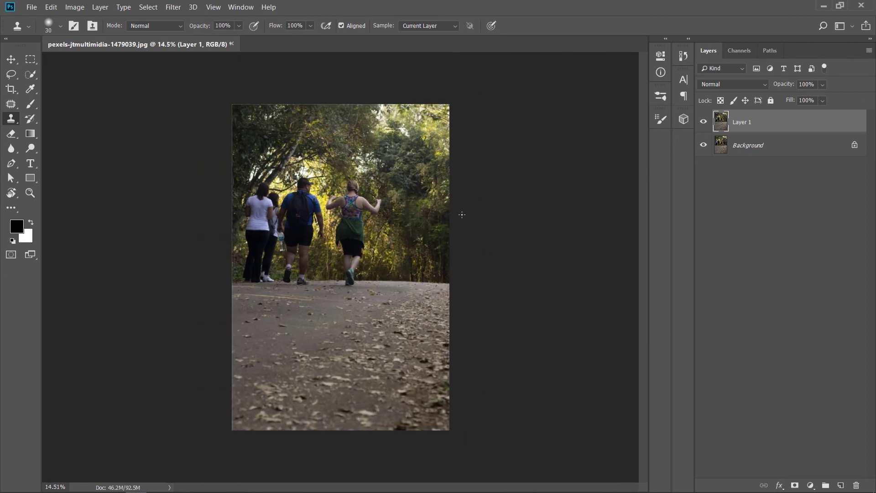
scroll(420, 237, "up", 1)
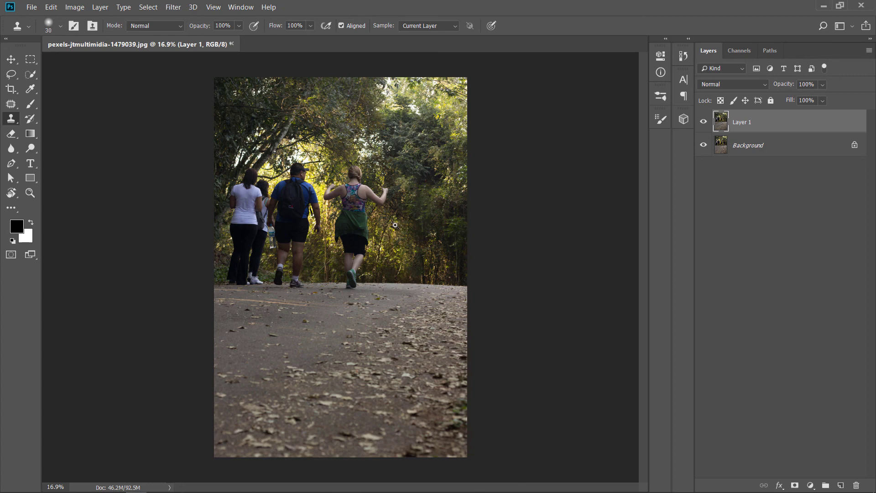
scroll(396, 225, "up", 1)
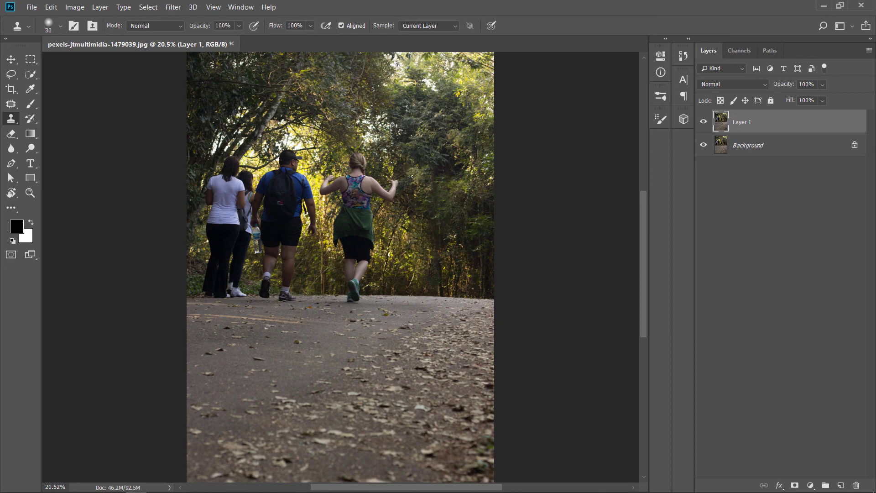
scroll(420, 222, "down", 1)
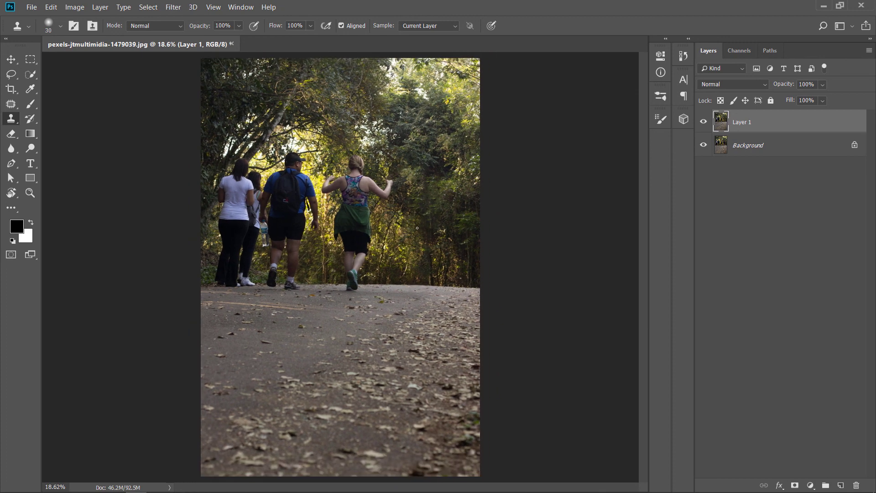